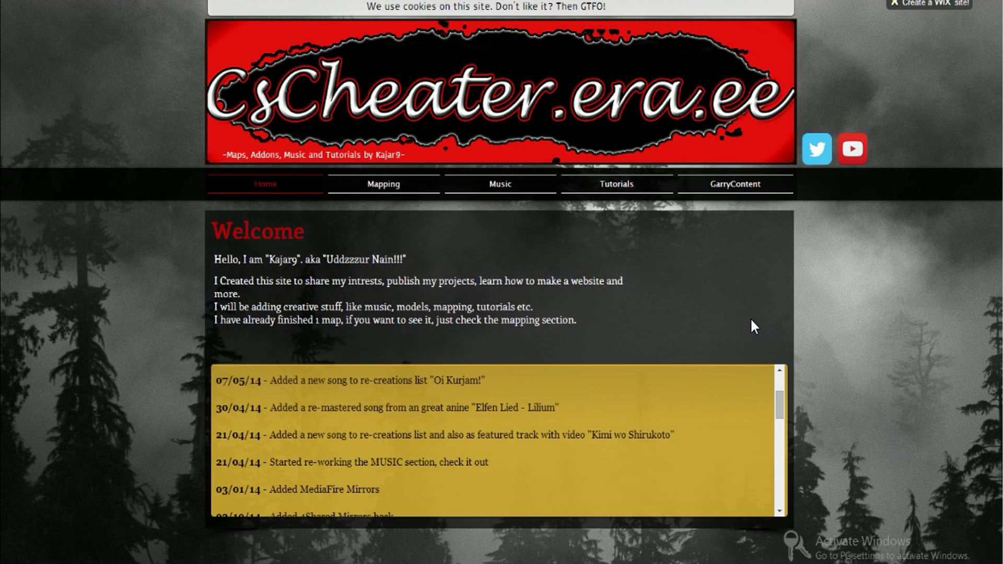
Open the GarryContent downloads page and scroll to the Counter-Strike: Source mirror buttons
click(746, 192)
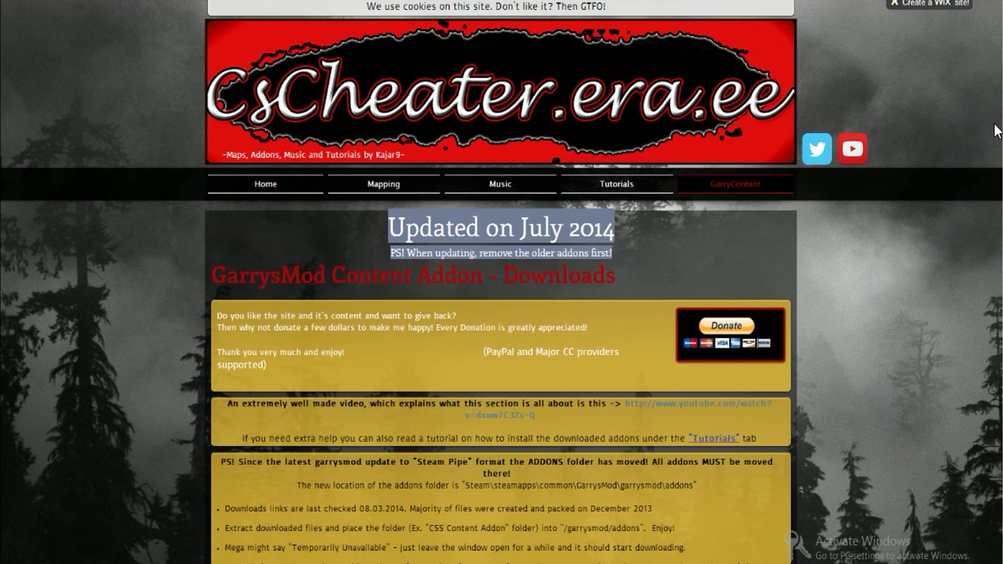
scroll(976, 204, down, 8)
scroll(345, 368, down, 3)
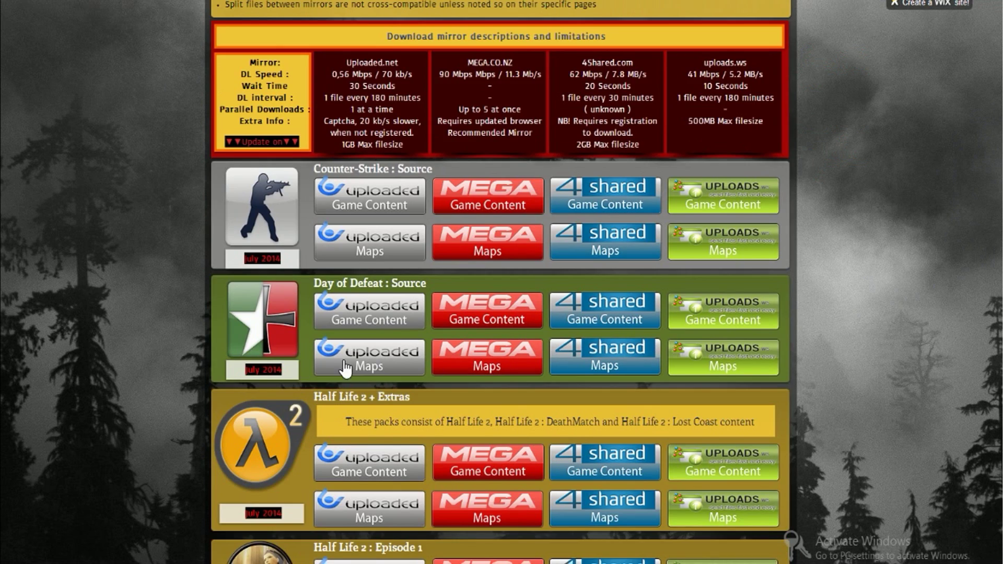
scroll(345, 368, down, 6)
scroll(944, 391, up, 10)
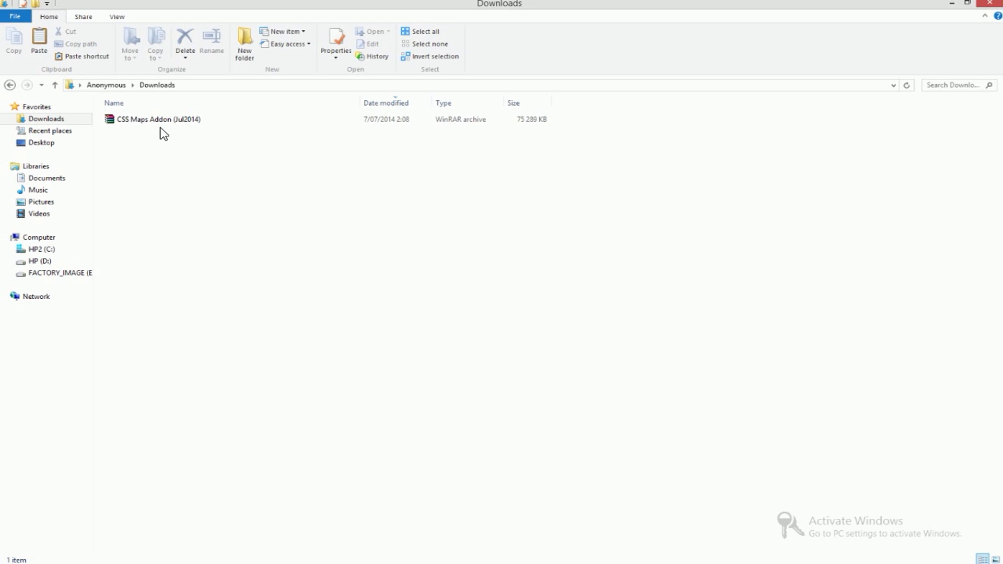
Extract the CSS Maps Addon (Jul2014) archive with WinRAR into a CSS Maps Addon (Jul2014) folder
click(147, 120)
right_click(134, 123)
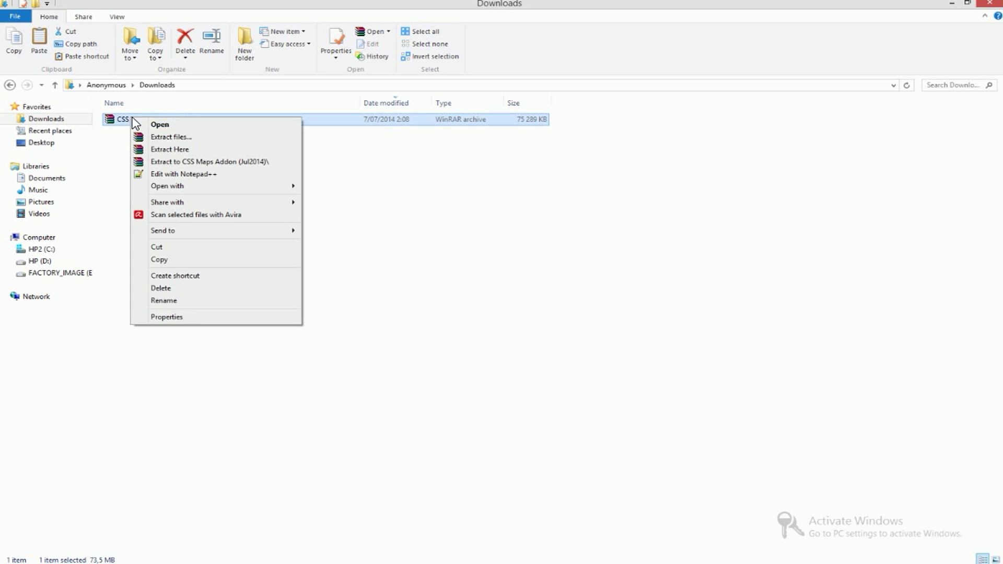
click(229, 162)
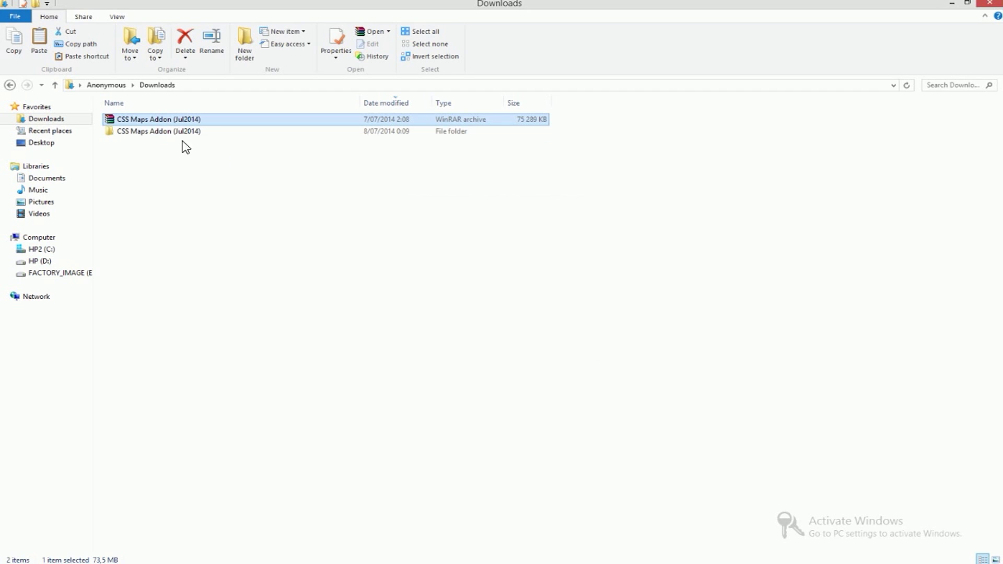
Open the nested CSS Maps Addon (Jul2014) maps folder in the extracted addon
click(128, 134)
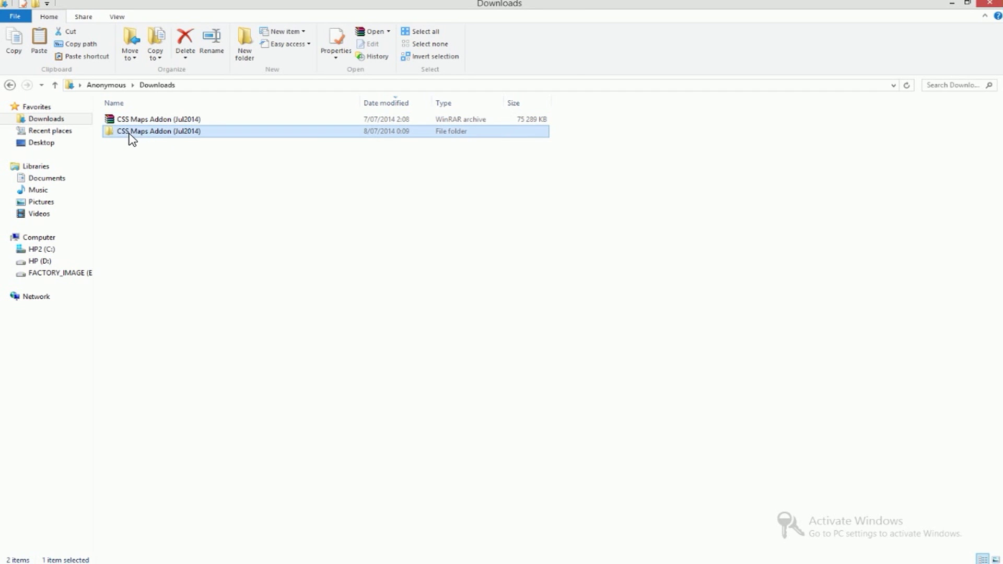
double_click(164, 132)
double_click(152, 121)
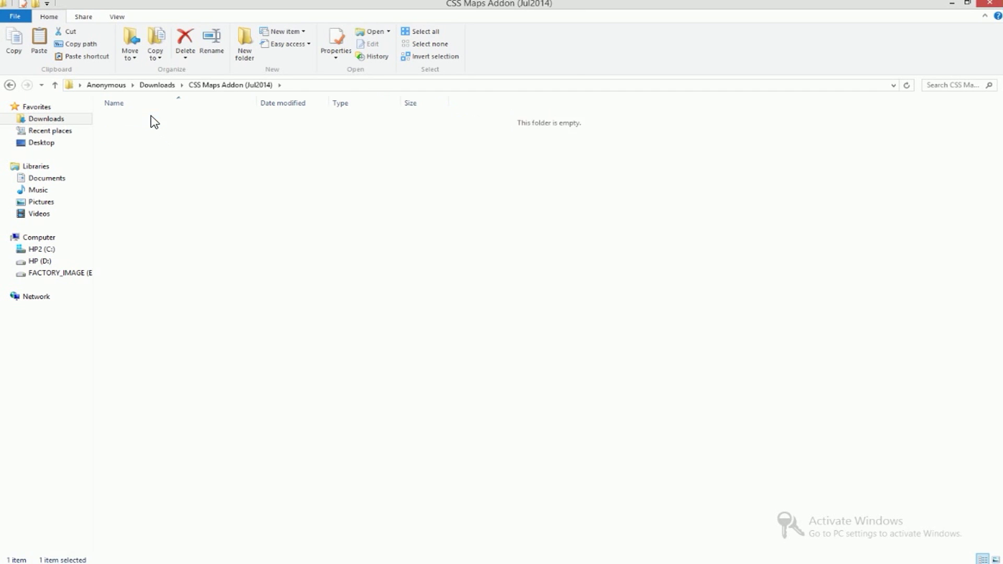
double_click(127, 121)
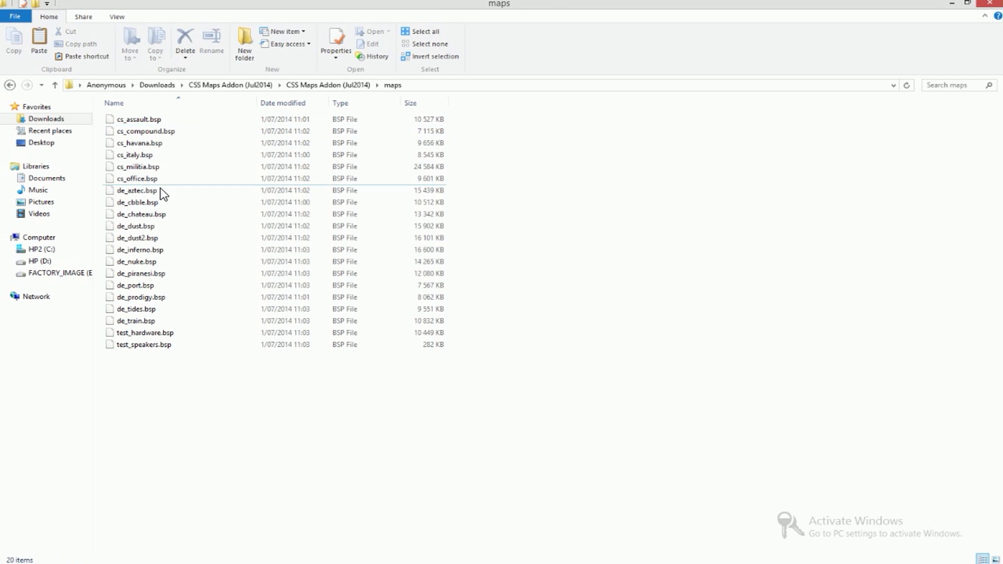
Select all 20 .bsp map files and copy them
click(295, 226)
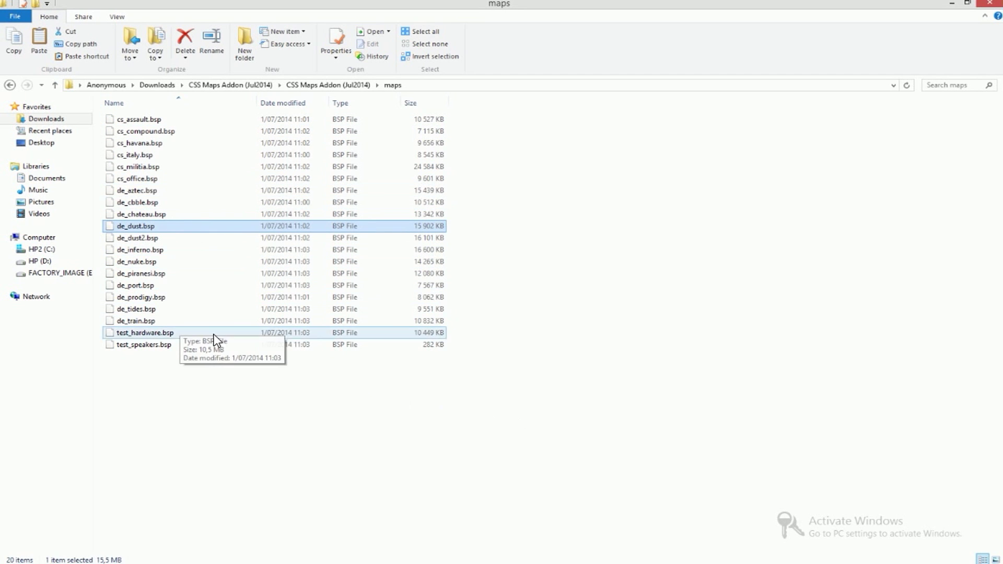
click(191, 191)
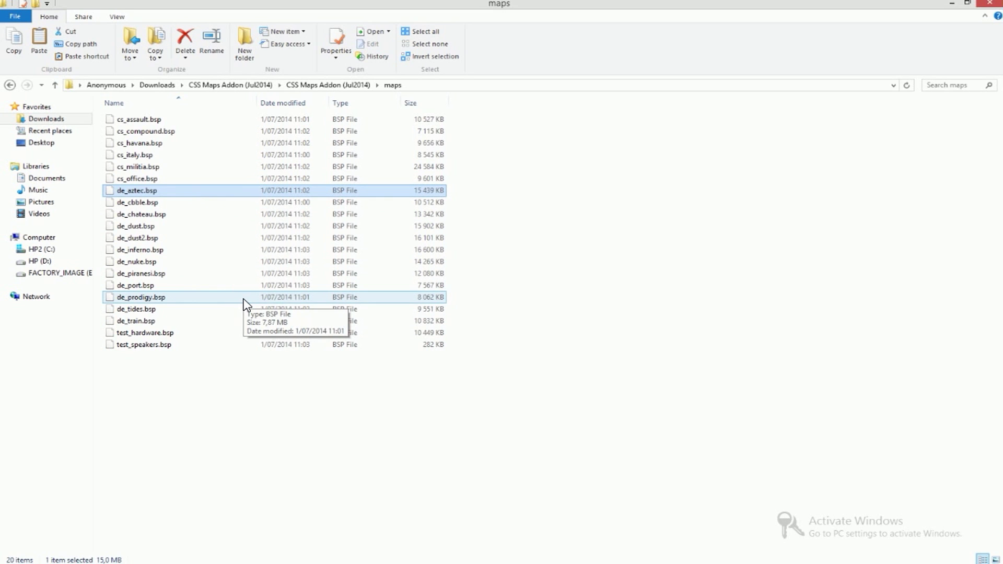
key(ctrl+a)
right_click(213, 252)
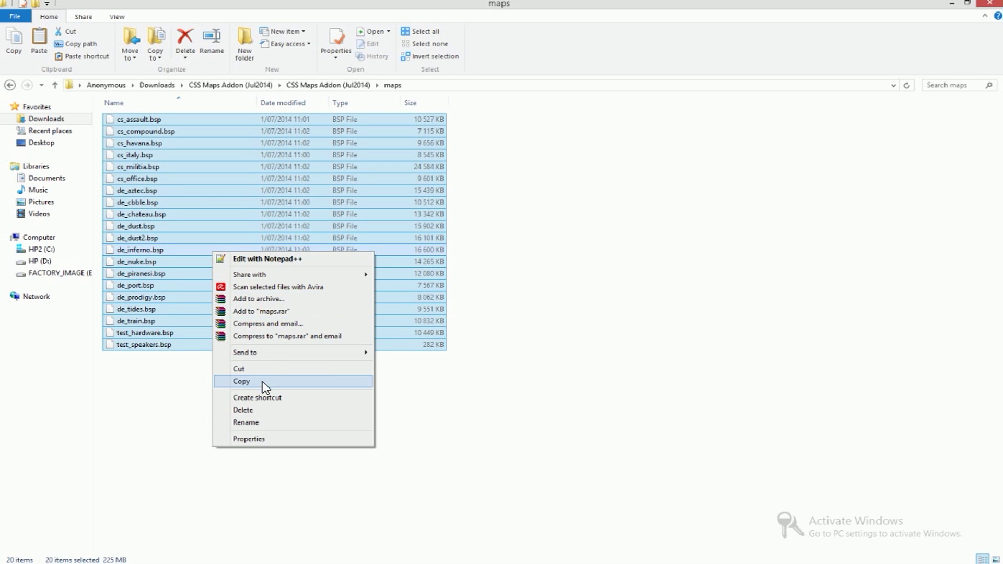
click(242, 382)
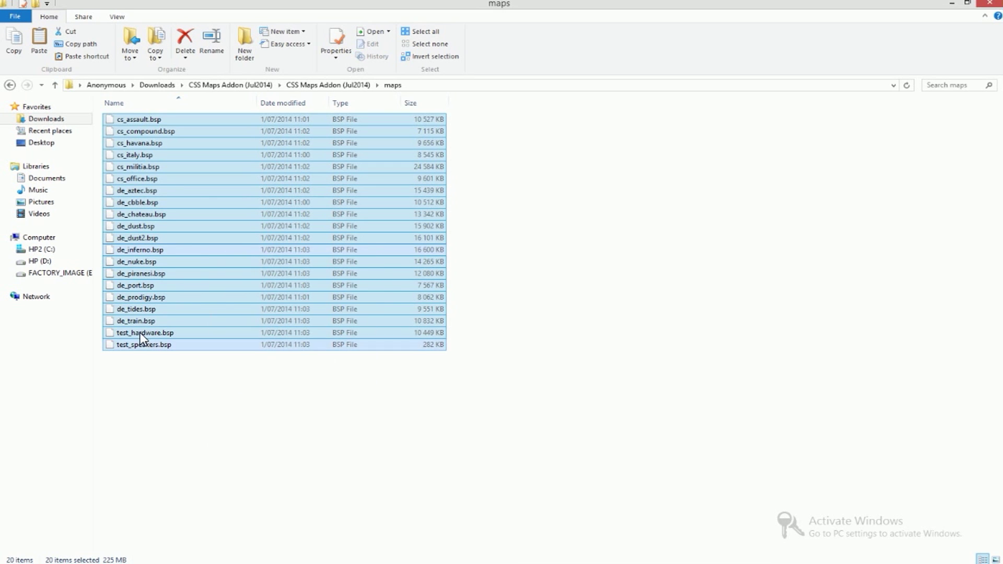
click(49, 251)
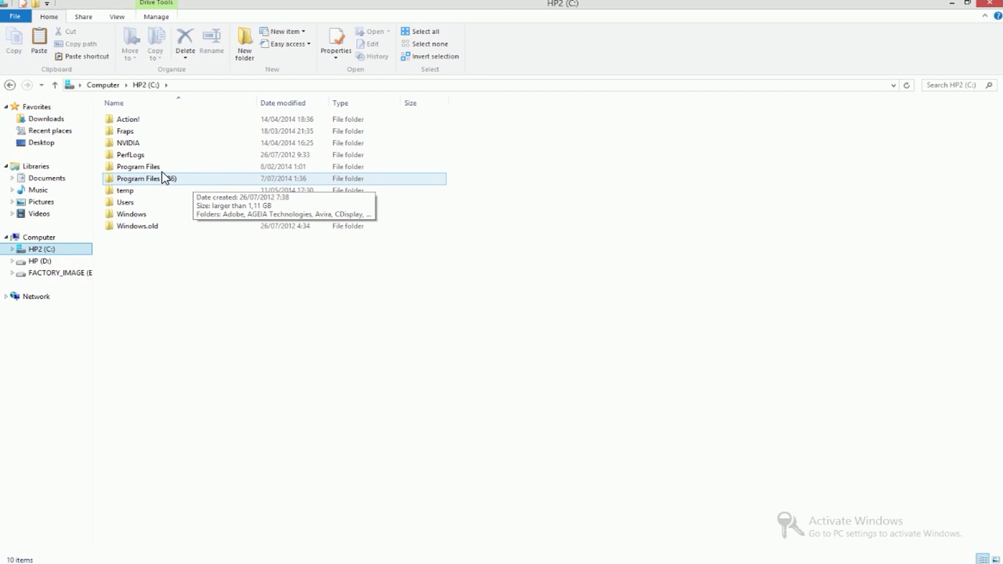
Go to C:\Program Files (x86)\Steam\SteamApps\common\GarrysMod\garrysmod\maps
click(181, 180)
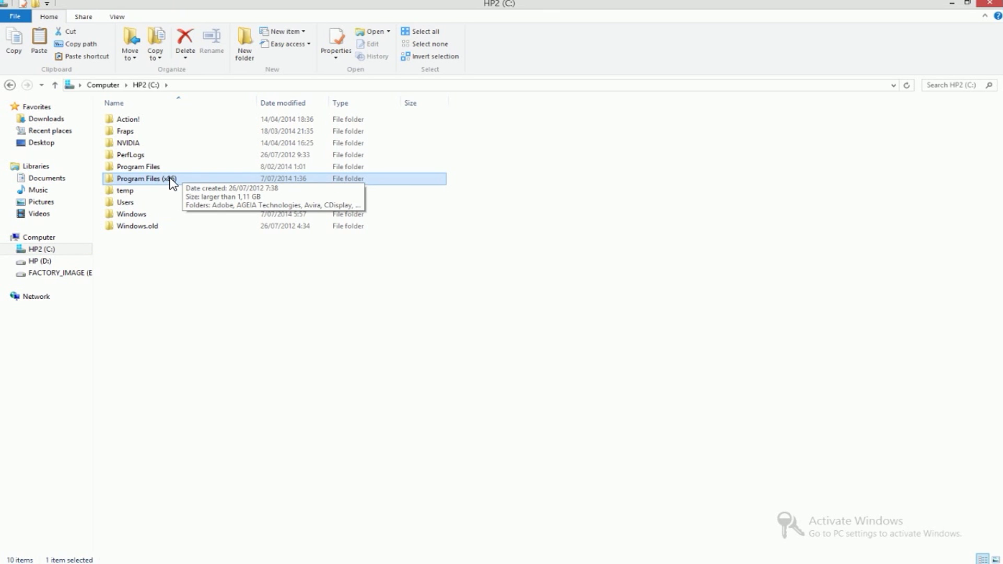
double_click(172, 182)
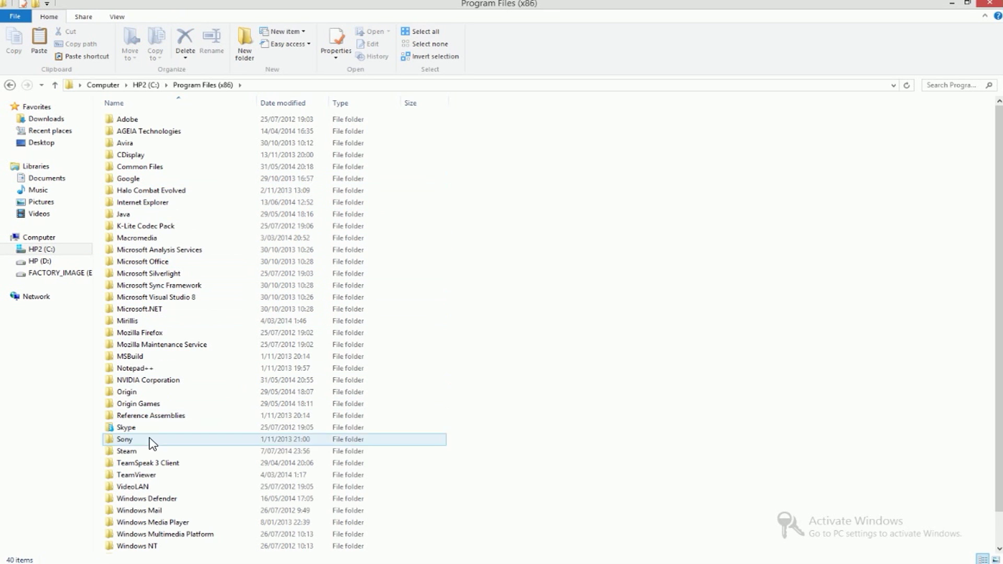
double_click(131, 450)
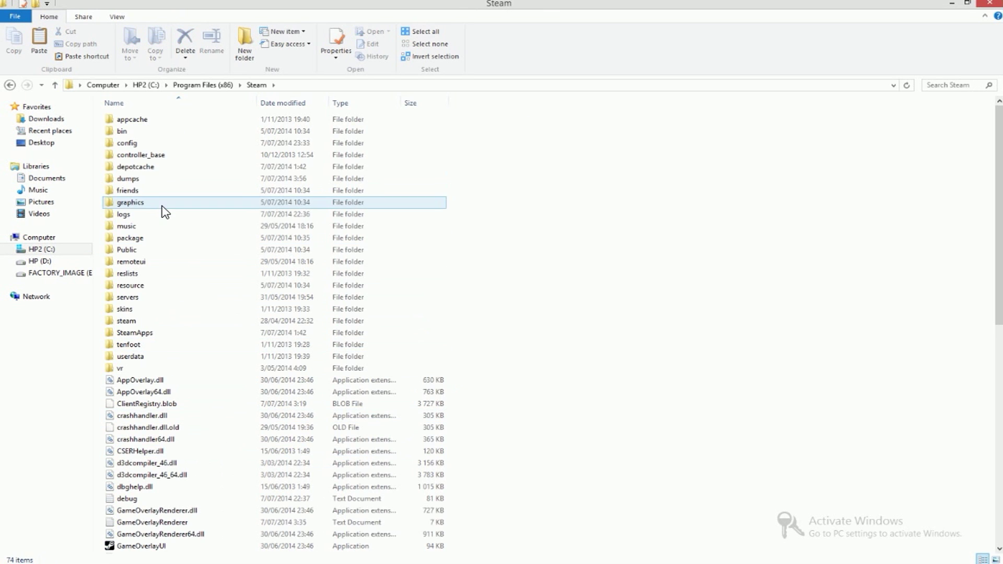
double_click(155, 342)
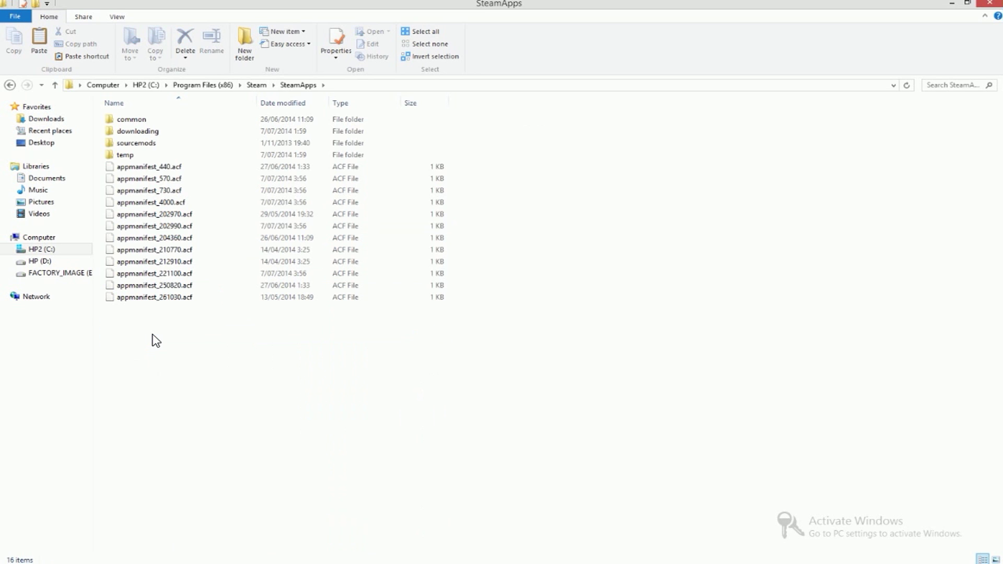
double_click(145, 123)
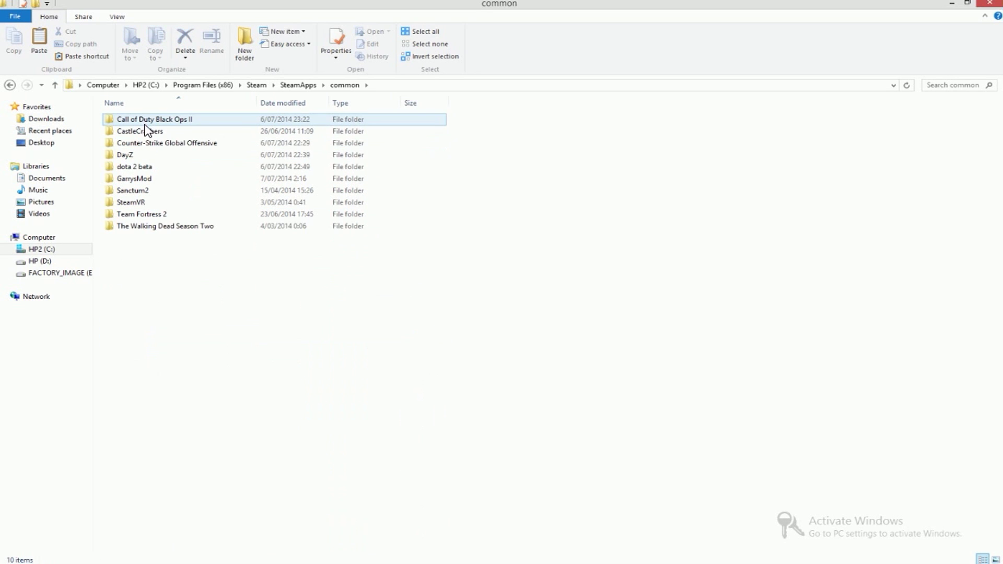
double_click(150, 181)
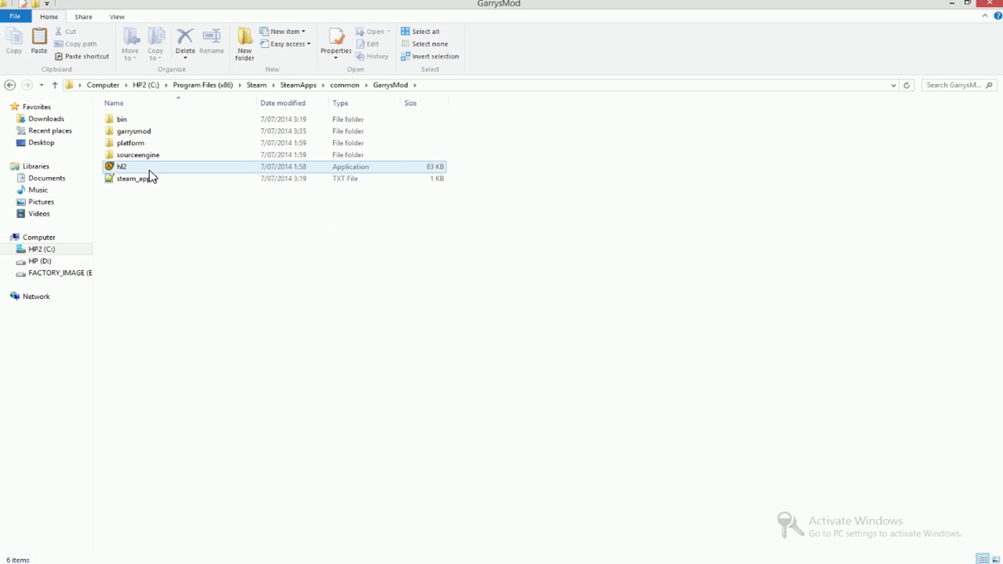
double_click(154, 132)
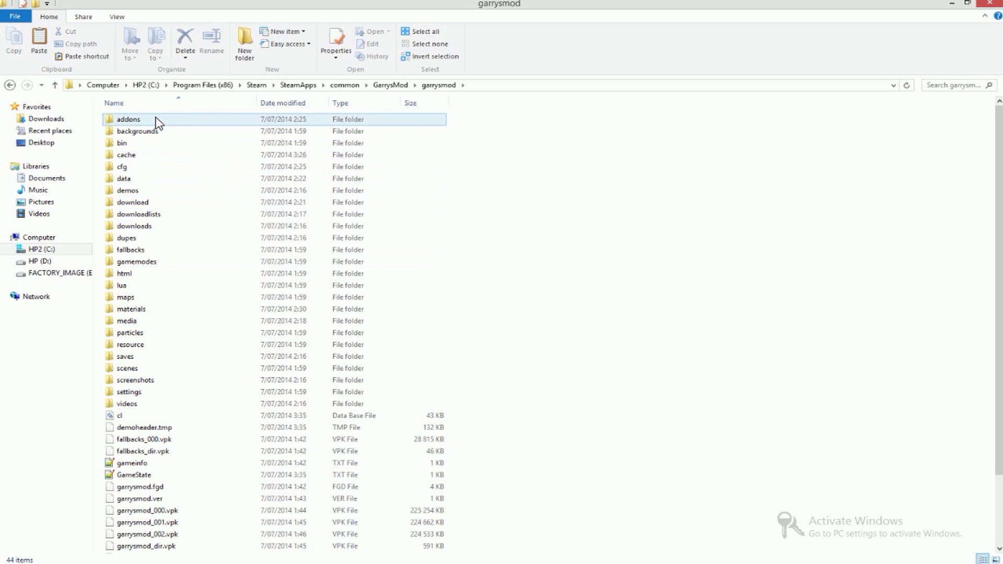
double_click(126, 297)
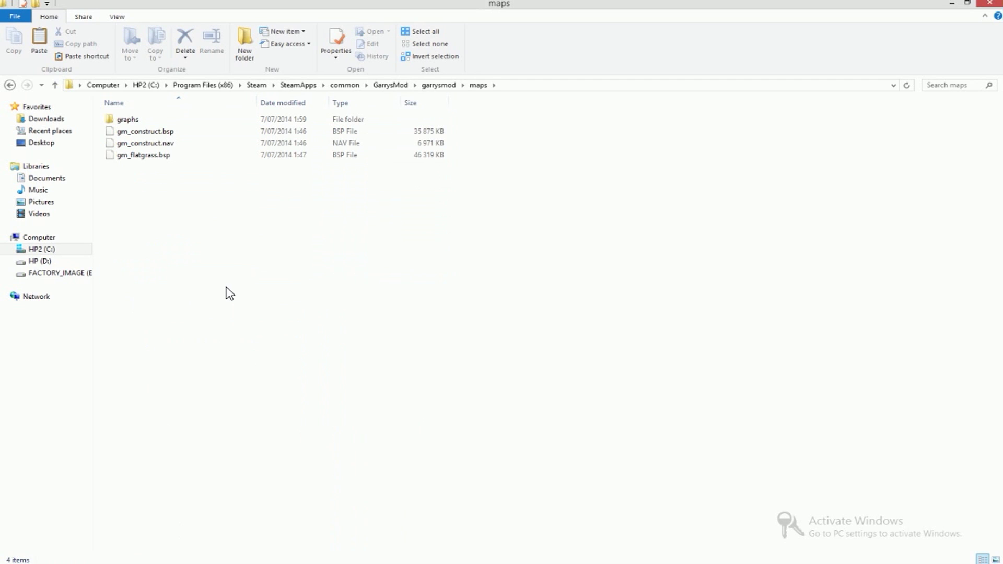
right_click(176, 231)
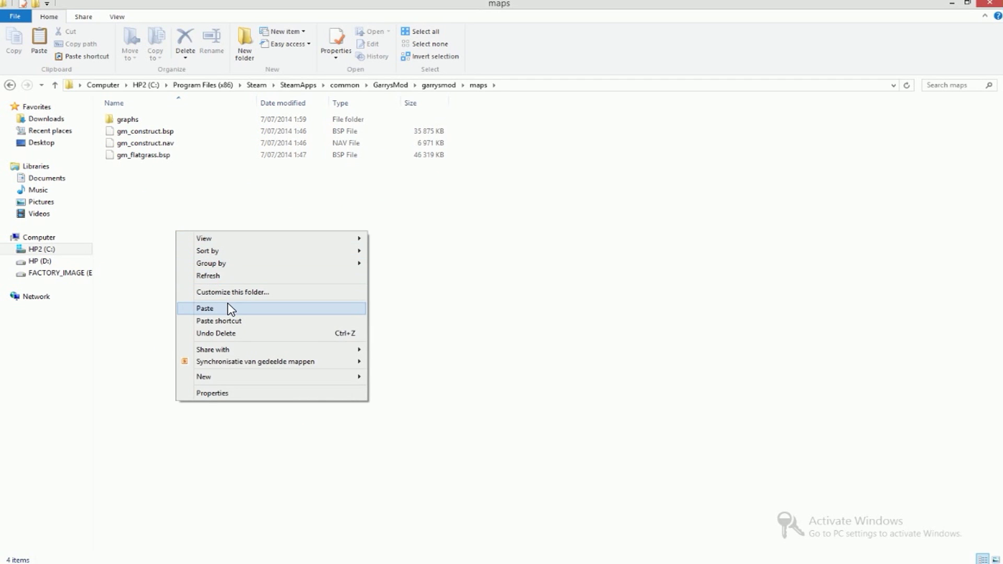
Paste the copied Counter-Strike map files here, then deselect the pasted files
click(204, 309)
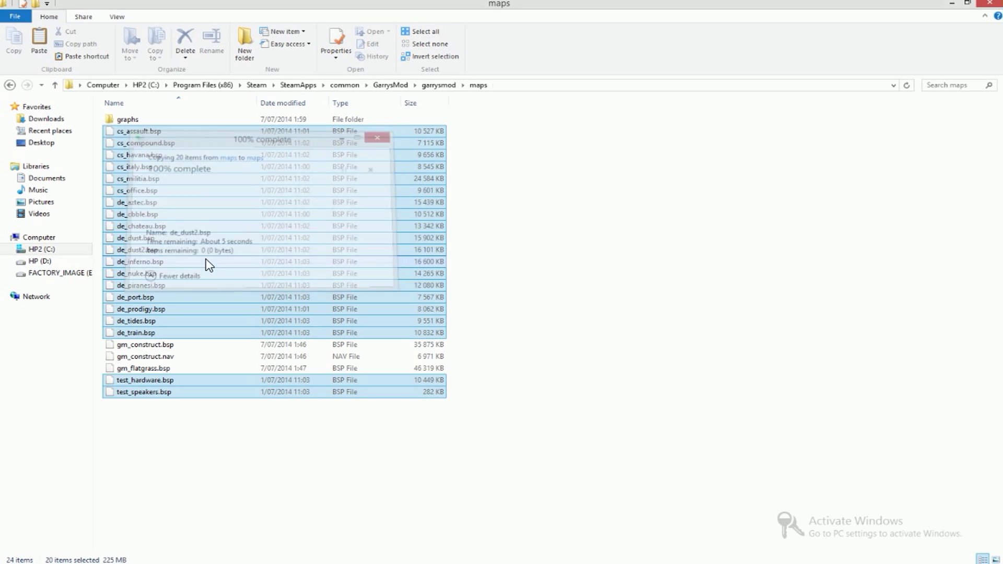
click(599, 315)
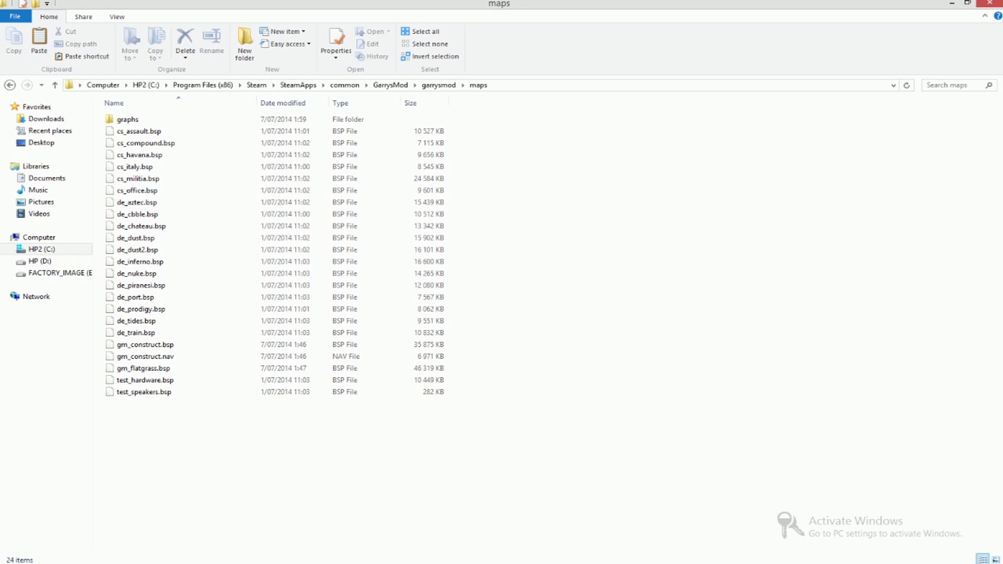
drag(709, 342, 633, 269)
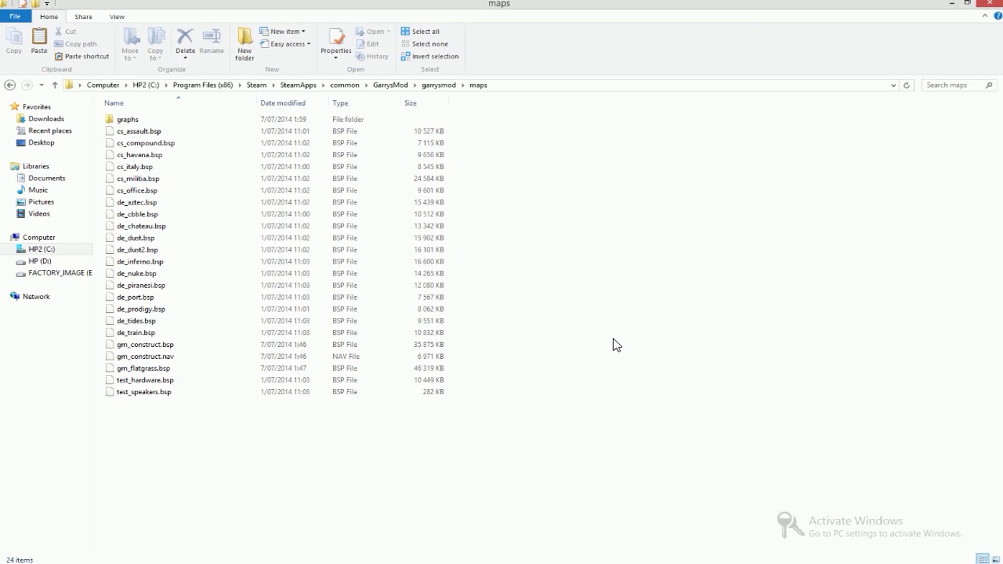